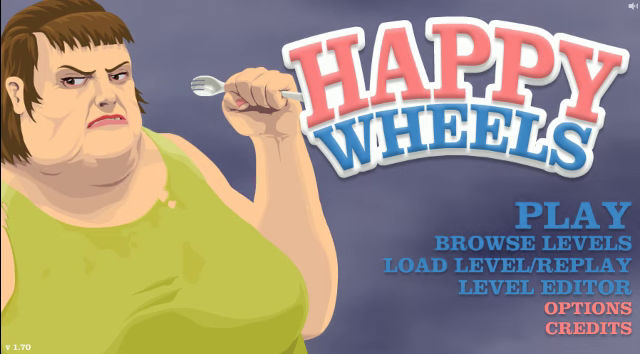
Open the level browser and select the featured level Temple Run.
{"action": "left_click", "coordinate": [533, 243]}
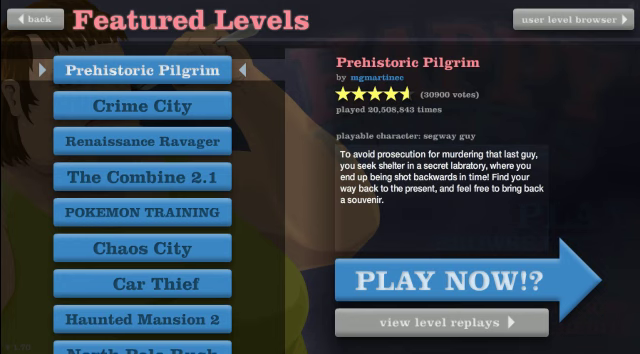
{"action": "scroll", "coordinate": [142, 200], "scroll_direction": "down", "scroll_amount": 1}
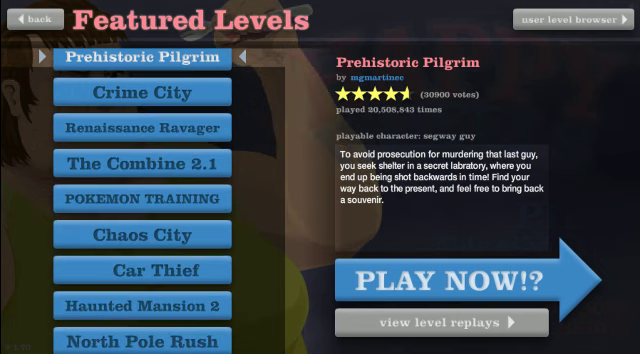
{"action": "scroll", "coordinate": [142, 200], "scroll_direction": "down", "scroll_amount": 1}
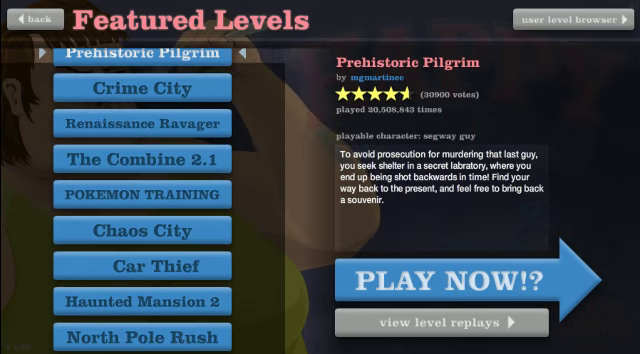
{"action": "scroll", "coordinate": [142, 200], "scroll_direction": "down", "scroll_amount": 2}
{"action": "scroll", "coordinate": [142, 200], "scroll_direction": "down", "scroll_amount": 2}
{"action": "scroll", "coordinate": [142, 200], "scroll_direction": "down", "scroll_amount": 1}
{"action": "scroll", "coordinate": [142, 200], "scroll_direction": "down", "scroll_amount": 1}
{"action": "scroll", "coordinate": [142, 200], "scroll_direction": "down", "scroll_amount": 1}
{"action": "scroll", "coordinate": [142, 200], "scroll_direction": "down", "scroll_amount": 1}
{"action": "scroll", "coordinate": [142, 200], "scroll_direction": "down", "scroll_amount": 1}
{"action": "scroll", "coordinate": [142, 200], "scroll_direction": "down", "scroll_amount": 1}
{"action": "scroll", "coordinate": [142, 200], "scroll_direction": "down", "scroll_amount": 2}
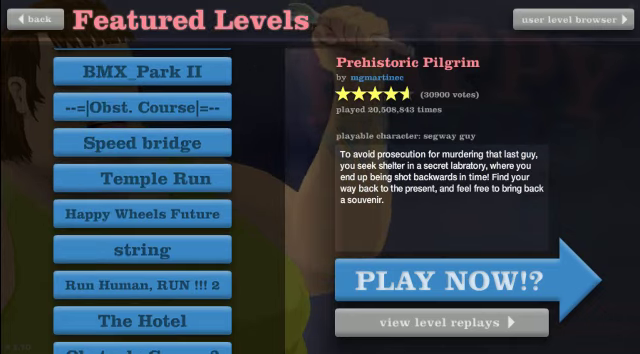
{"action": "left_click", "coordinate": [142, 178]}
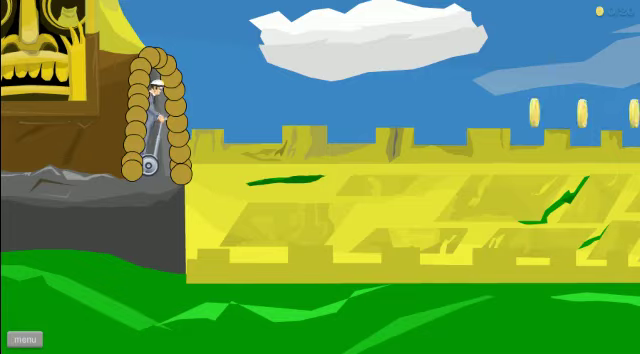
Ride the Segway from the start arch over the gap and stump, collecting coins.
{"action": "key", "text": "Up"}
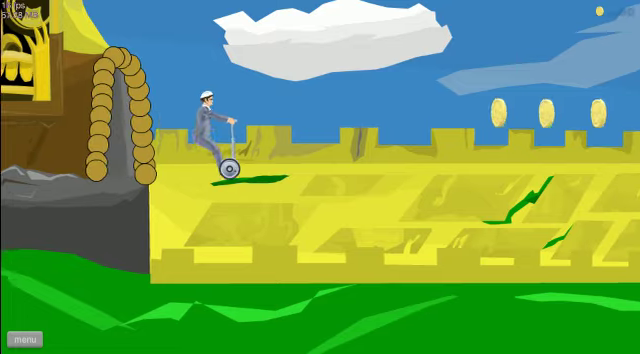
{"action": "key", "text": "Up"}
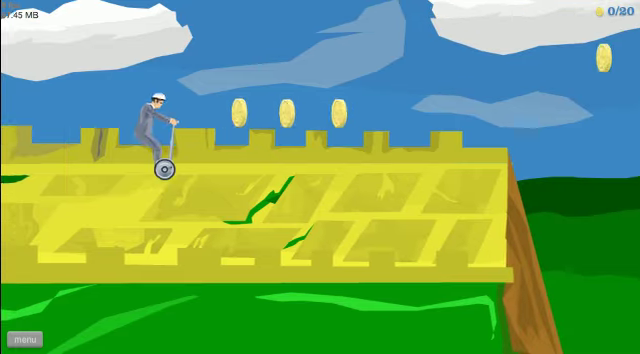
{"action": "key", "text": "Up"}
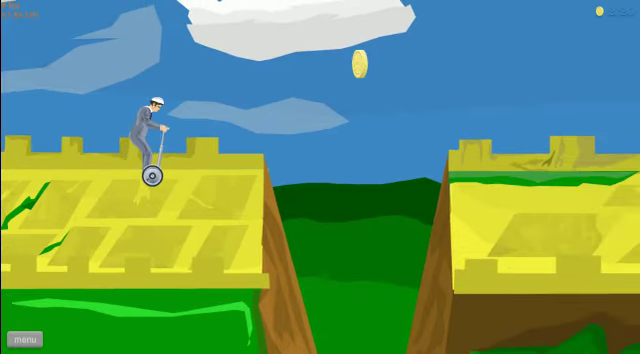
{"action": "key", "text": "Up"}
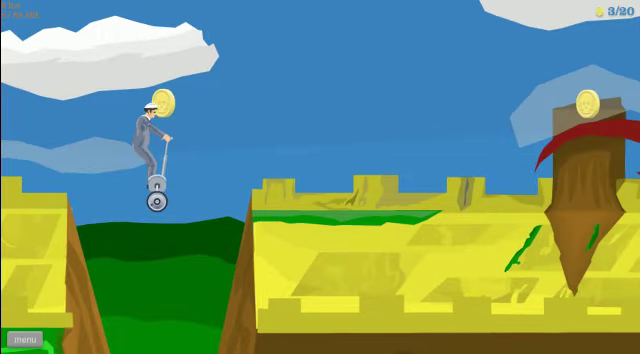
{"action": "key", "text": "Up"}
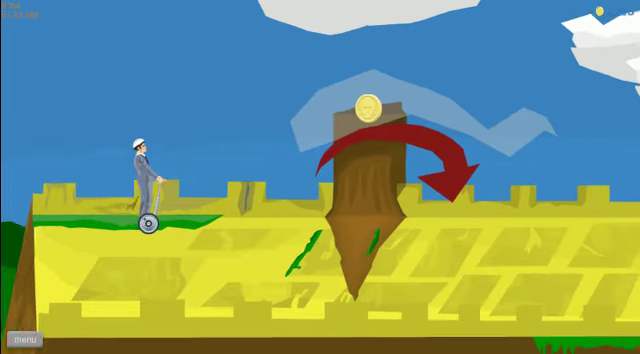
{"action": "key", "text": "Up"}
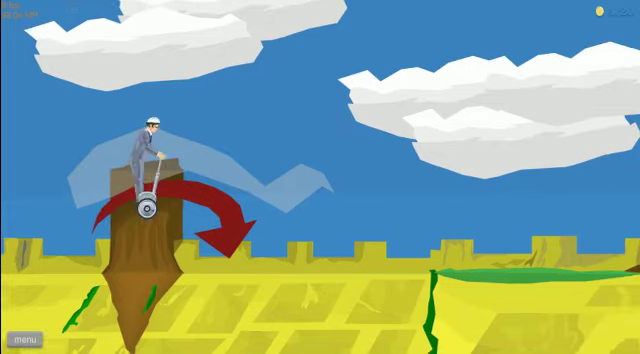
{"action": "key", "text": "Up"}
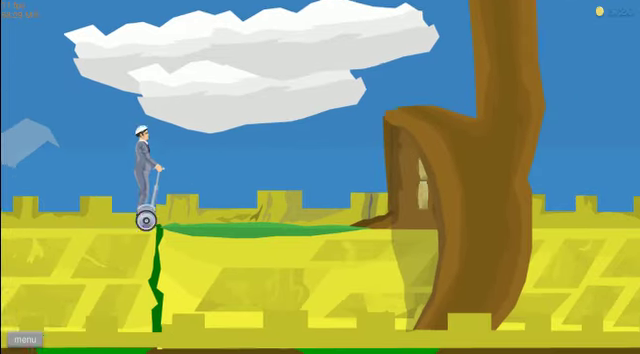
{"action": "key", "text": "Up"}
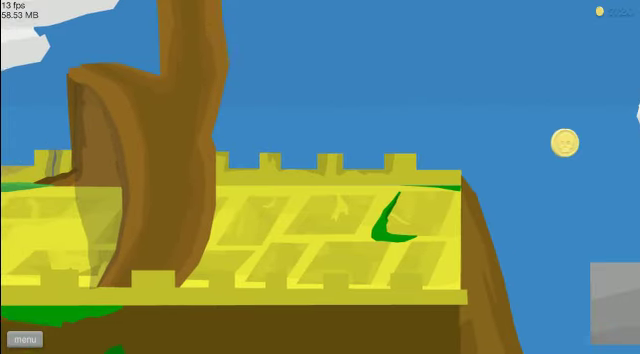
Ride across the log and rainbow ramp, jump to the yellow platform, then pause.
{"action": "key", "text": "Up"}
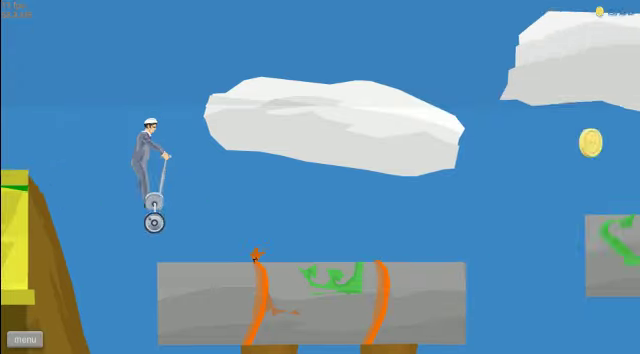
{"action": "key", "text": "Up"}
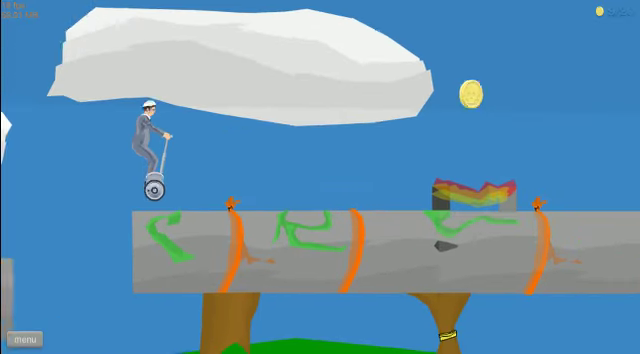
{"action": "key", "text": "Up"}
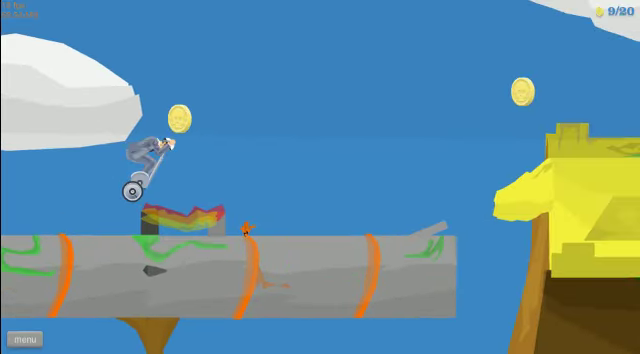
{"action": "key", "text": "Up"}
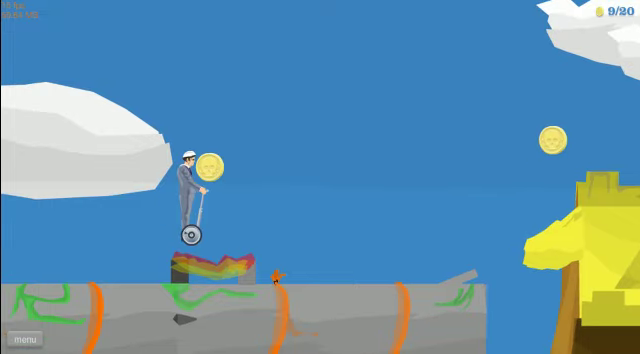
{"action": "key", "text": "Up"}
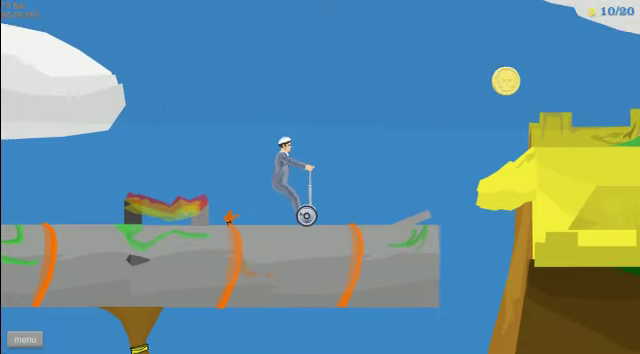
{"action": "key", "text": "space"}
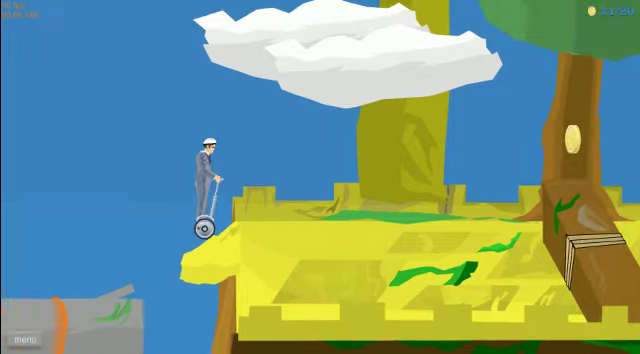
{"action": "key", "text": "Up"}
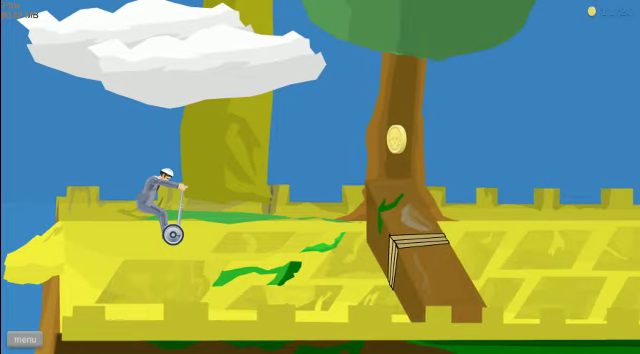
{"action": "key", "text": "Up"}
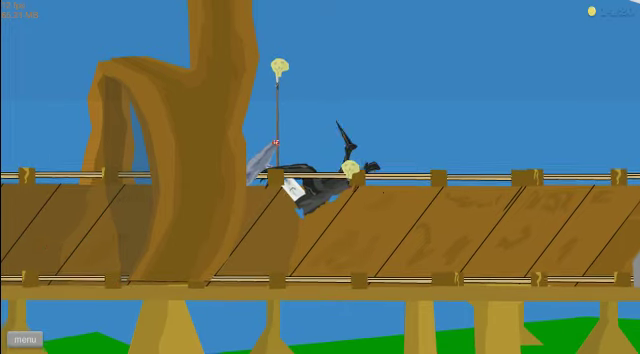
{"action": "key", "text": "Escape"}
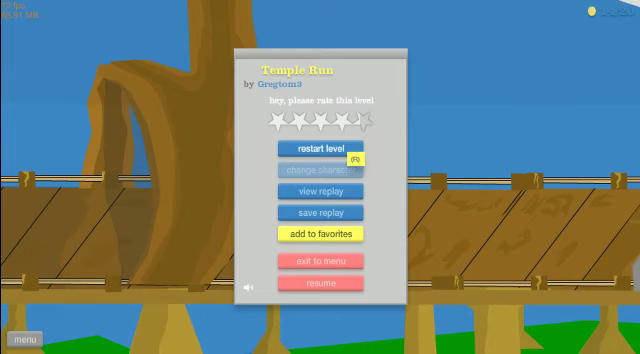
Restart Temple Run and ride the Segway across the first gap to the tree stump.
{"action": "left_click", "coordinate": [345, 150]}
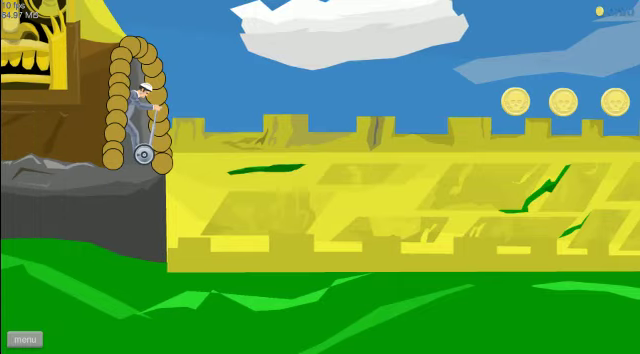
{"action": "key", "text": "Up"}
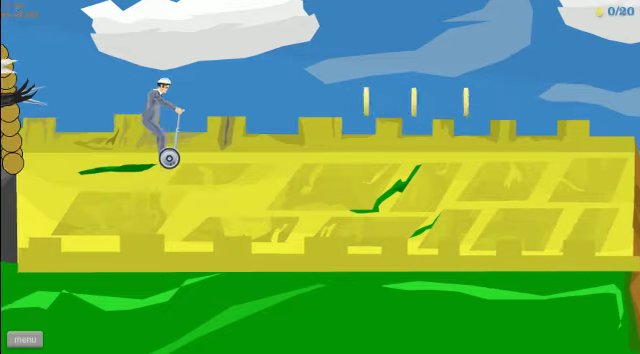
{"action": "key", "text": "Up"}
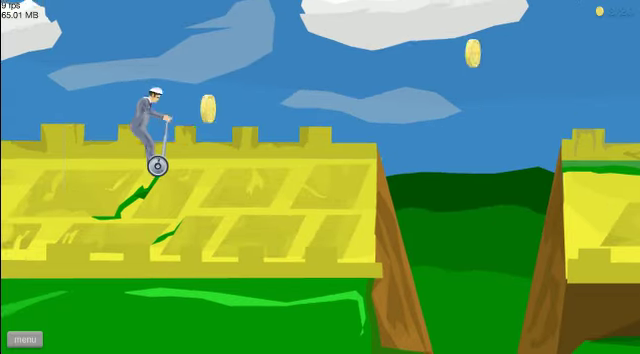
{"action": "key", "text": "Up"}
{"action": "key", "text": "space"}
{"action": "key", "text": "Up"}
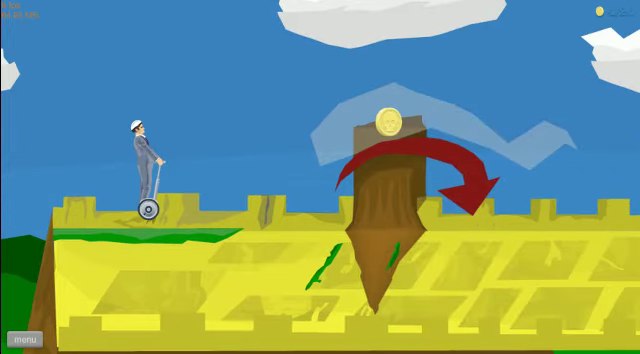
{"action": "key", "text": "Up"}
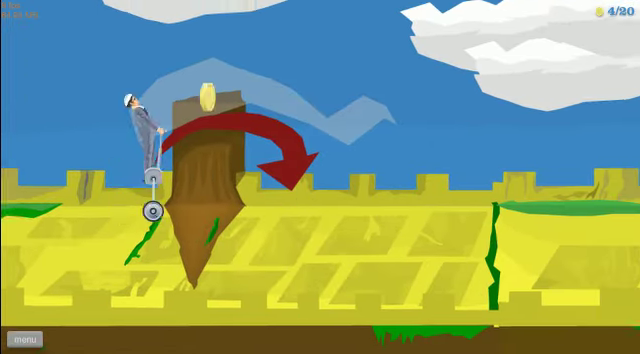
Climb the stump for its coin, then jump the Segway across the gap onto the log.
{"action": "key", "text": "space"}
{"action": "key", "text": "Up"}
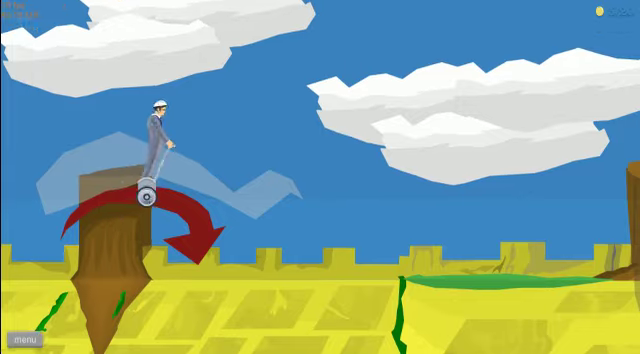
{"action": "key", "text": "Up"}
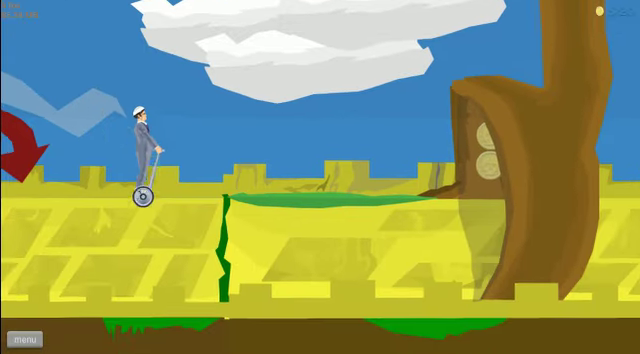
{"action": "key", "text": "Up"}
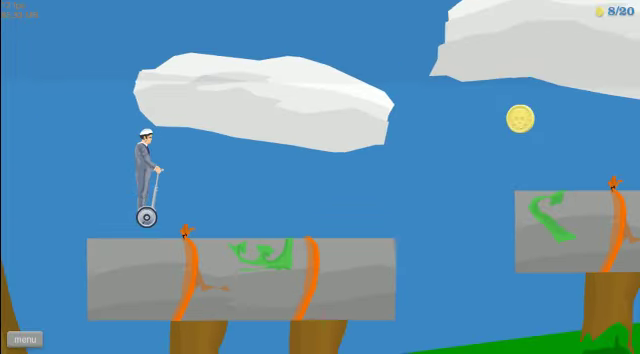
{"action": "key", "text": "space"}
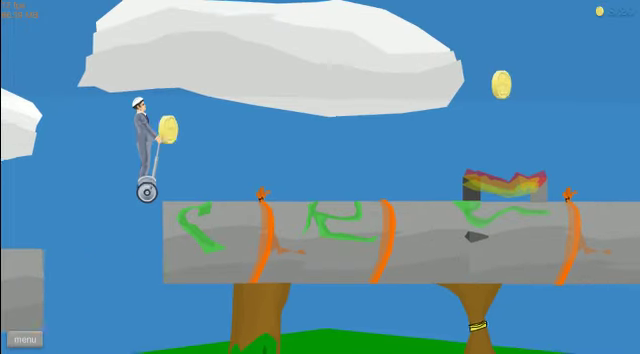
{"action": "key", "text": "space"}
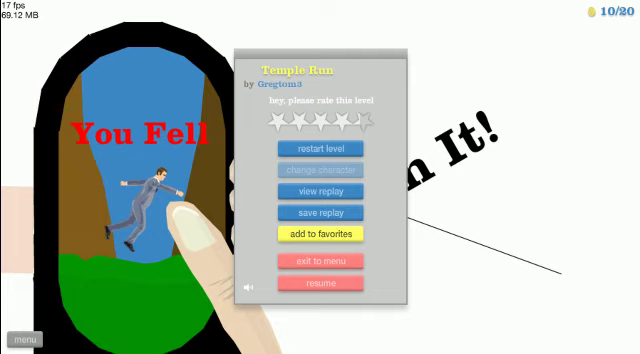
Exit Temple Run to the user-submitted levels list and sort it by rating.
{"action": "left_click", "coordinate": [320, 261]}
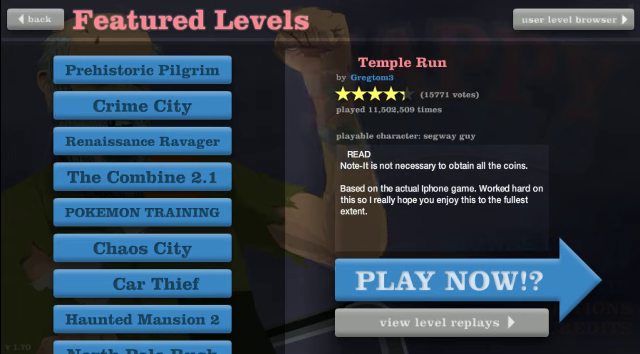
{"action": "left_click", "coordinate": [575, 19]}
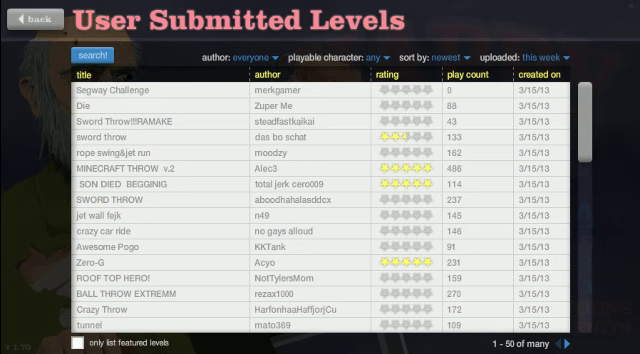
{"action": "left_click", "coordinate": [452, 58]}
{"action": "left_click", "coordinate": [376, 58]}
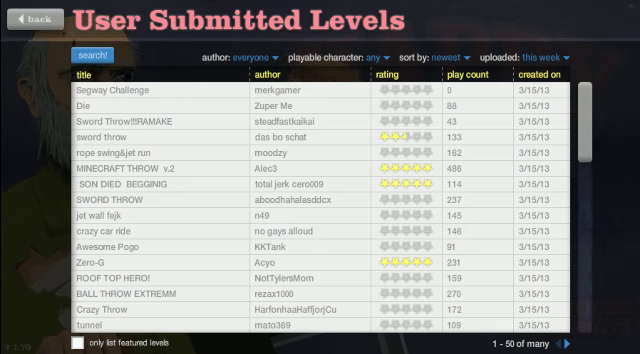
{"action": "left_click", "coordinate": [452, 58]}
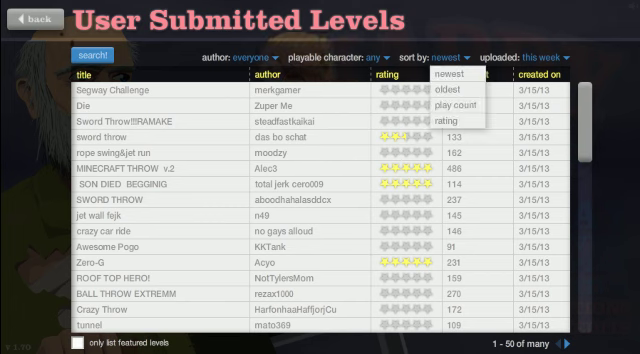
{"action": "left_click", "coordinate": [452, 58]}
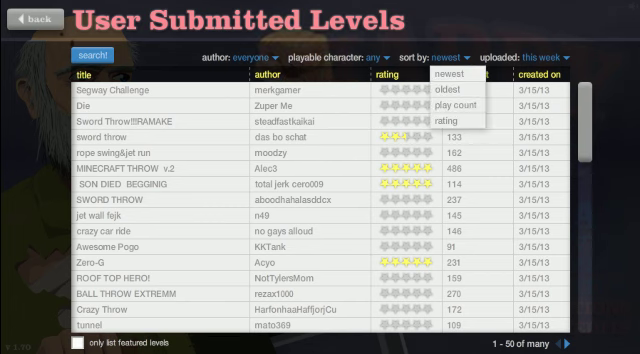
{"action": "left_click", "coordinate": [446, 120]}
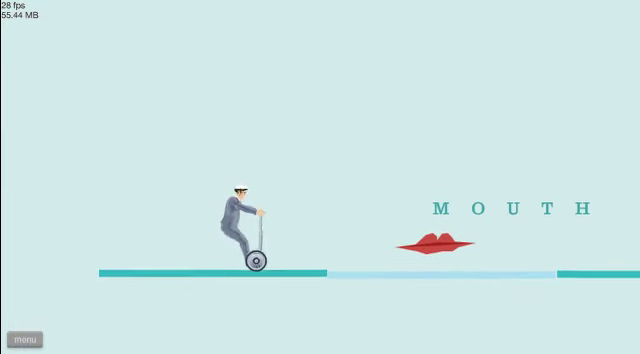
{"action": "key", "text": "Up"}
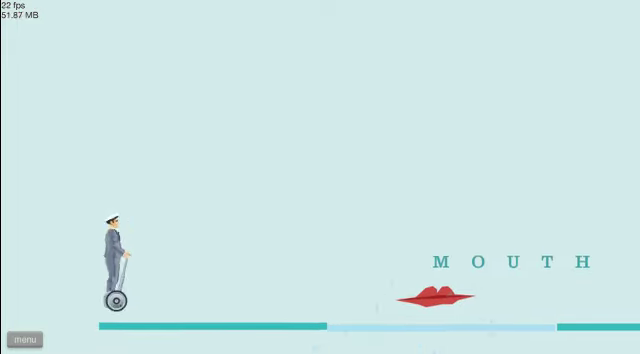
Drive the Segway right past the red lips and the HAIR letters.
{"action": "key", "text": "Up"}
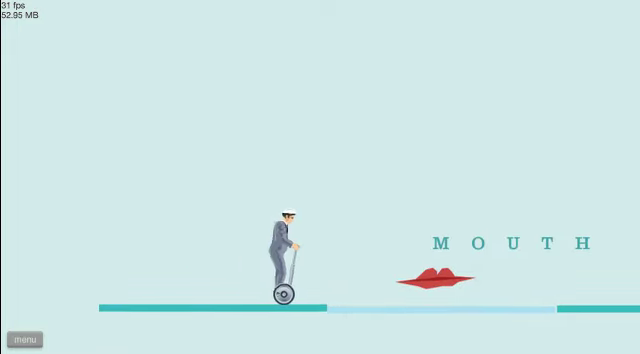
{"action": "key", "text": "Up"}
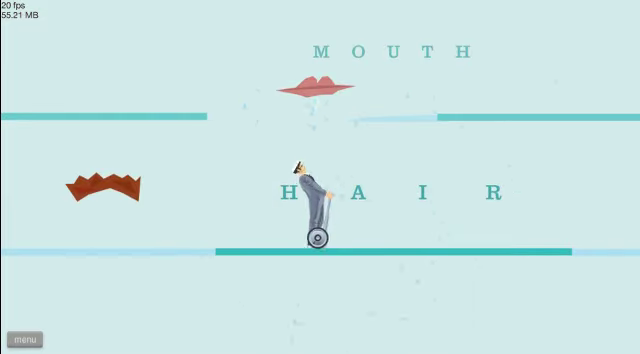
{"action": "key", "text": "Up"}
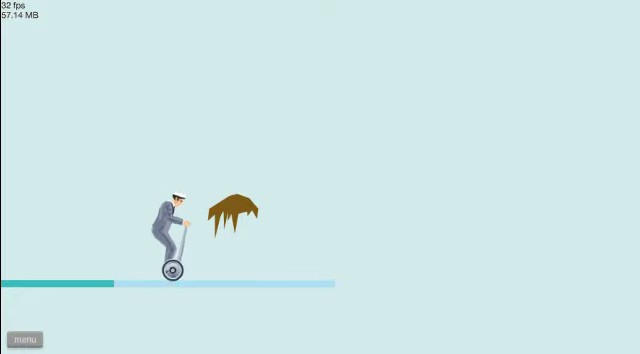
Reverse to collect the brown hairpiece, then maneuver past the SPECIAL glasses and mustache.
{"action": "key", "text": "Down"}
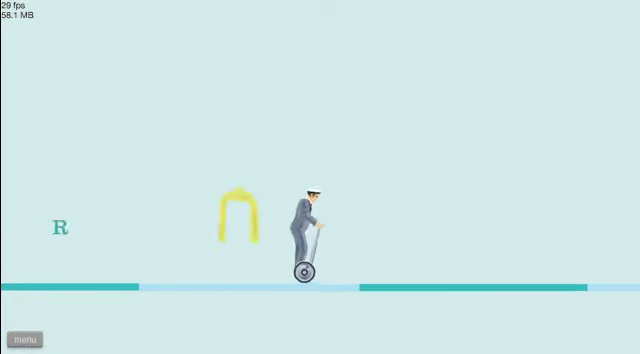
{"action": "key", "text": "Down"}
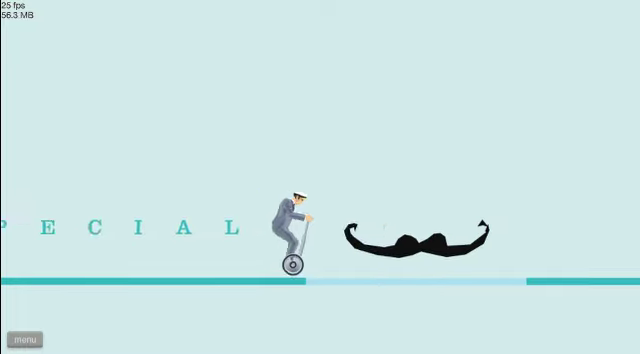
{"action": "key", "text": "Down"}
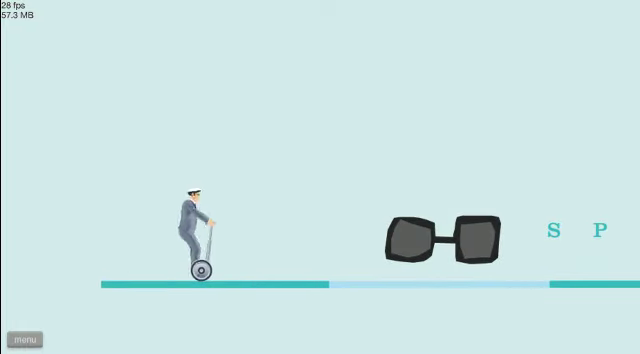
{"action": "key", "text": "Up"}
{"action": "key", "text": "Up"}
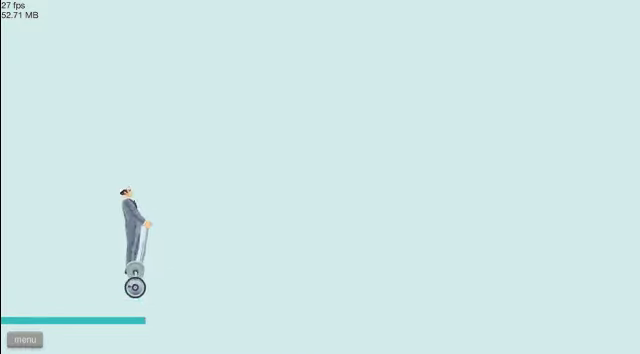
{"action": "key", "text": "Up"}
{"action": "key", "text": "Down"}
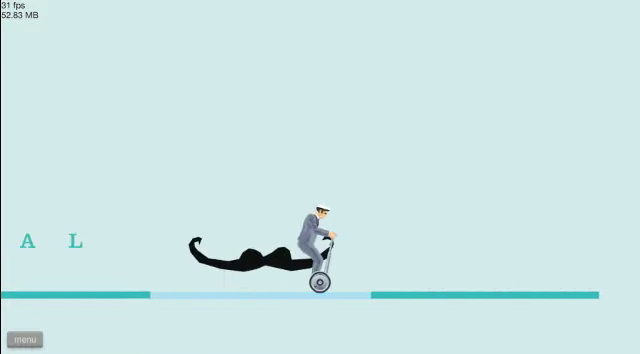
{"action": "key", "text": "Down"}
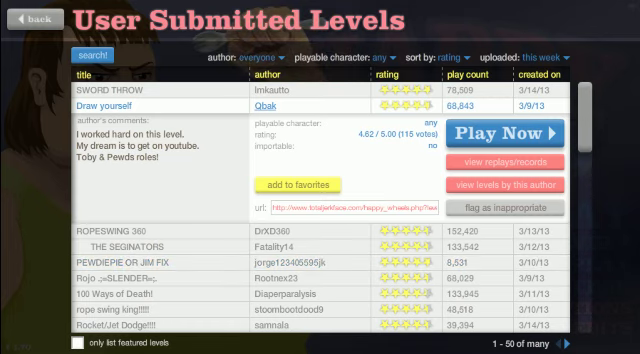
{"action": "scroll", "coordinate": [320, 200], "scroll_direction": "down", "scroll_amount": 3}
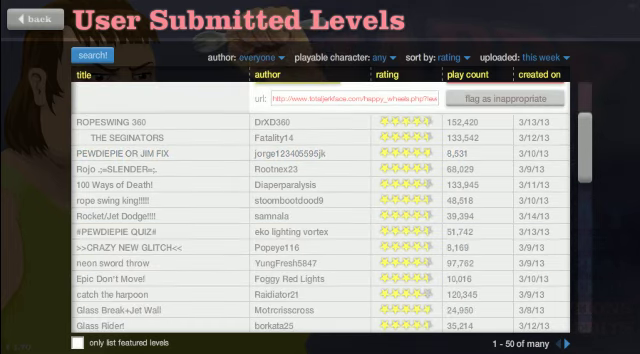
{"action": "scroll", "coordinate": [320, 251], "scroll_direction": "down", "scroll_amount": 1}
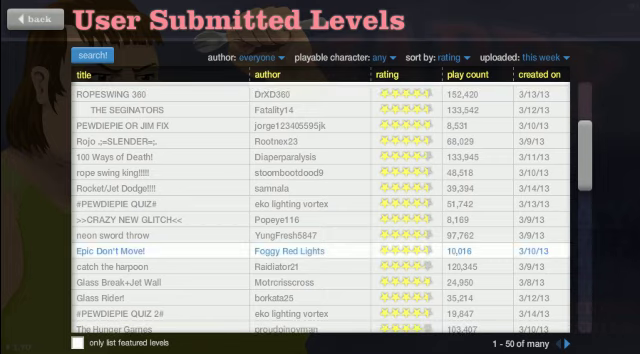
Fly the wheelchair's jets through Epic Don't Move! to a 43.66-second victory.
{"action": "left_click", "coordinate": [290, 251]}
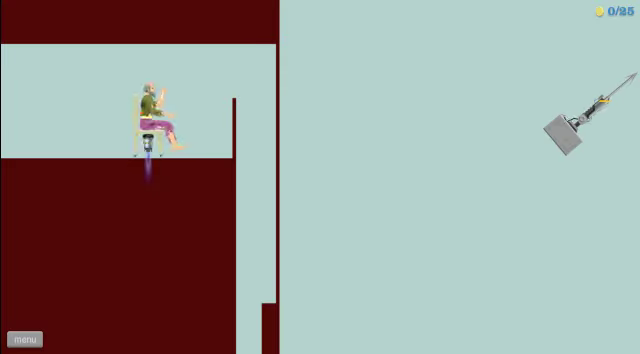
{"action": "key", "text": "space"}
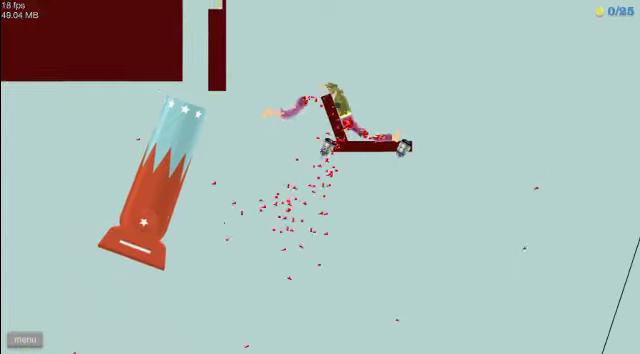
{"action": "key", "text": "space"}
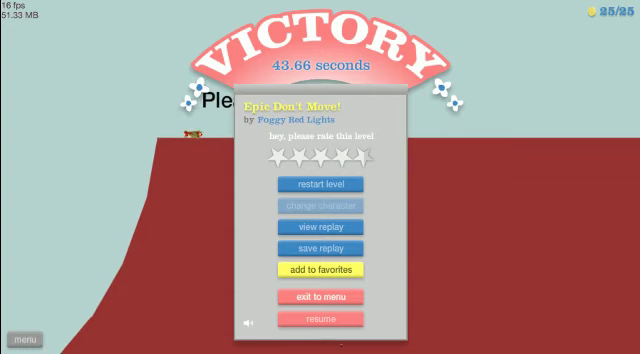
{"action": "left_click", "coordinate": [320, 297]}
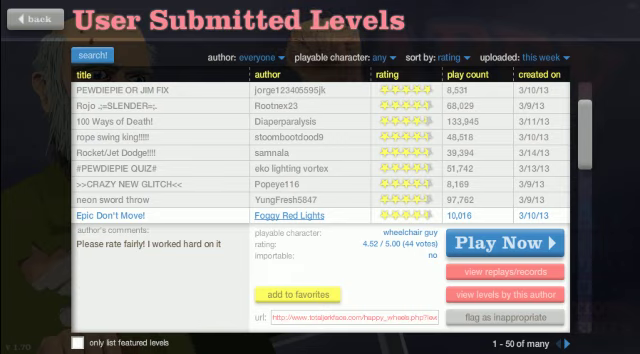
{"action": "scroll", "coordinate": [250, 150], "scroll_direction": "down", "scroll_amount": 1}
{"action": "scroll", "coordinate": [320, 220], "scroll_direction": "down", "scroll_amount": 3}
{"action": "scroll", "coordinate": [320, 220], "scroll_direction": "down", "scroll_amount": 5}
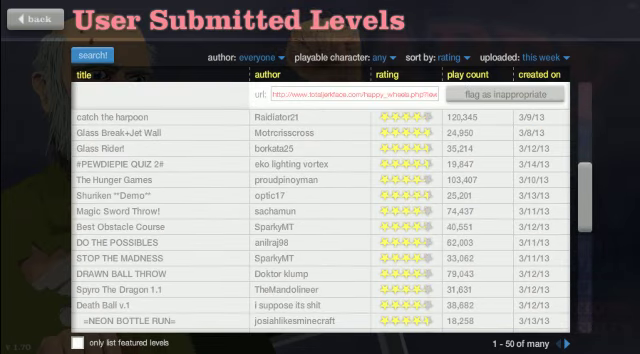
{"action": "scroll", "coordinate": [320, 220], "scroll_direction": "down", "scroll_amount": 1}
{"action": "scroll", "coordinate": [320, 220], "scroll_direction": "down", "scroll_amount": 2}
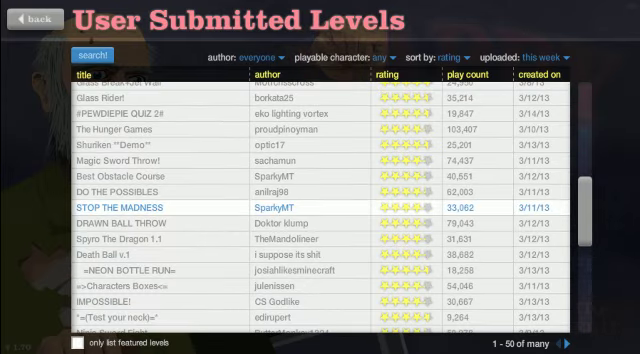
Select the STOP THE MADNESS row in the user levels list.
{"action": "left_click", "coordinate": [120, 207]}
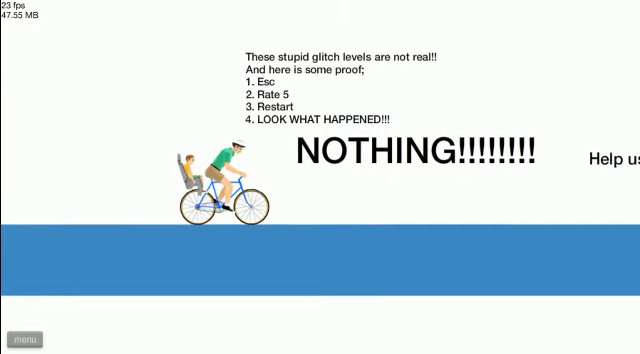
Pedal to the STOP THE MADNESS finish flag in 11.56 seconds, then replay and pause.
{"action": "key", "text": "Up"}
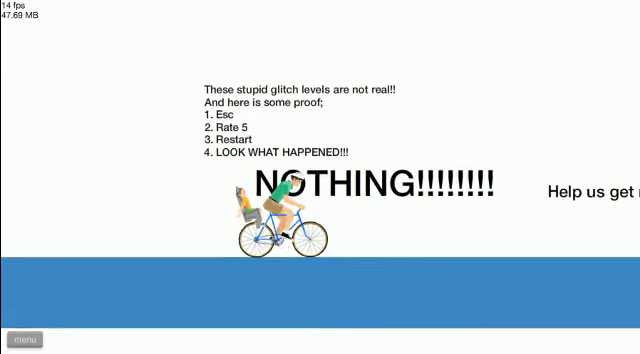
{"action": "key", "text": "Up"}
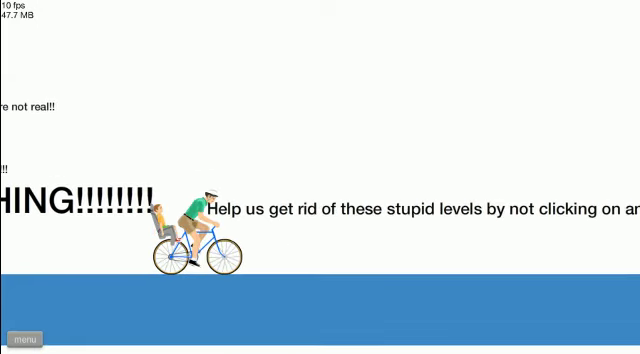
{"action": "key", "text": "Up"}
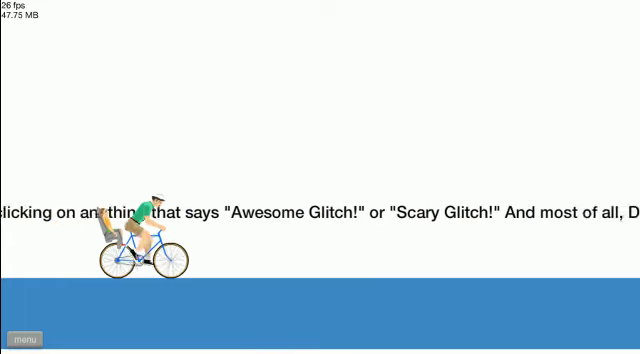
{"action": "key", "text": "Up"}
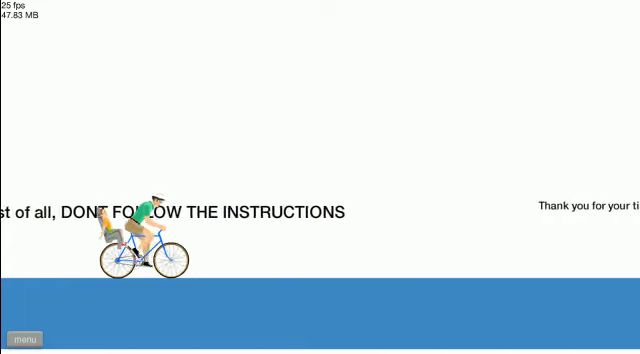
{"action": "key", "text": "Up"}
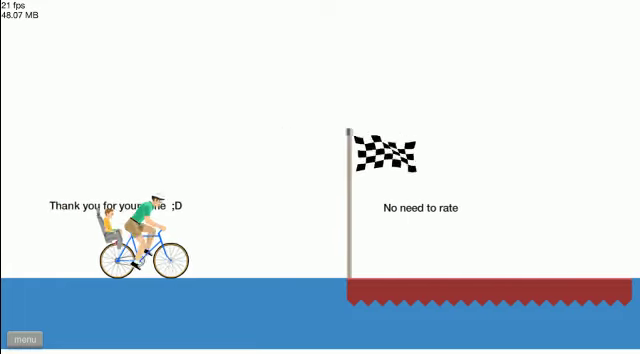
{"action": "key", "text": "Up"}
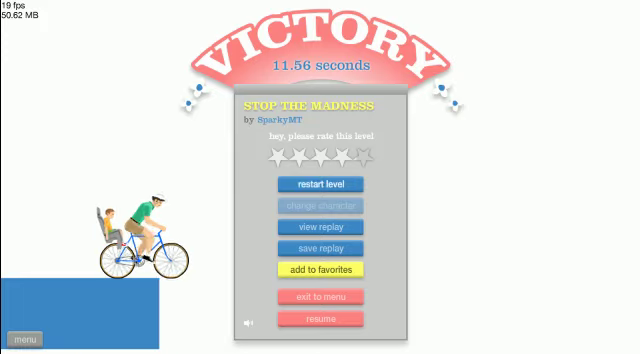
{"action": "left_click", "coordinate": [341, 188]}
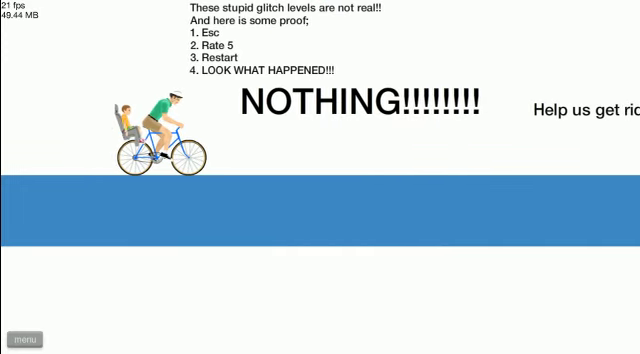
{"action": "left_click", "coordinate": [25, 339]}
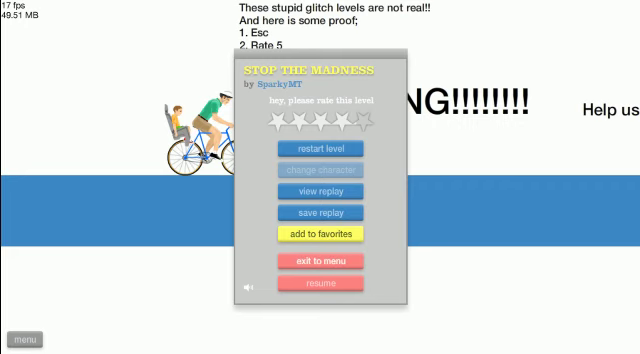
Exit the finished level back to the user-submitted levels list.
{"action": "left_click", "coordinate": [320, 261]}
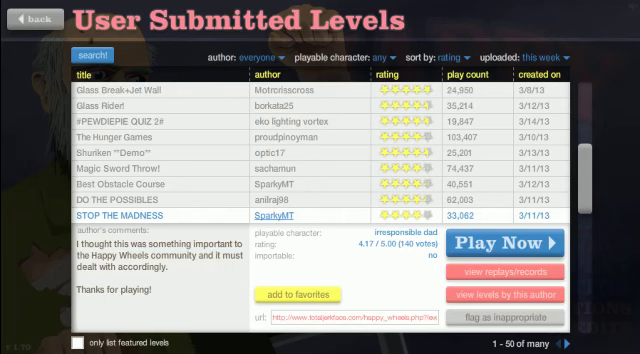
{"action": "scroll", "coordinate": [320, 200], "scroll_direction": "down", "scroll_amount": 5}
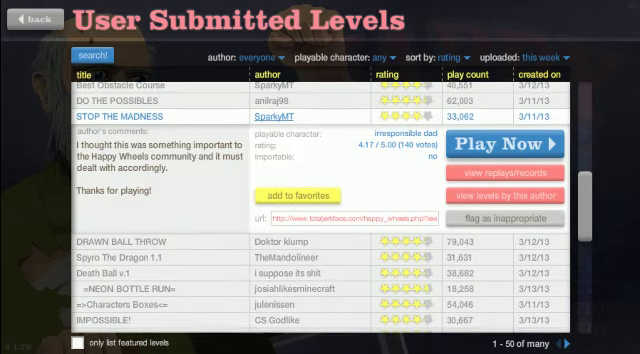
{"action": "scroll", "coordinate": [320, 192], "scroll_direction": "down", "scroll_amount": 3}
{"action": "scroll", "coordinate": [320, 192], "scroll_direction": "down", "scroll_amount": 3}
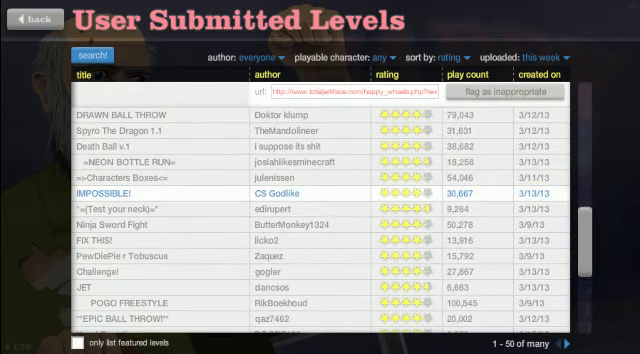
Open IMPOSSIBLE!, bounce the pogo rider off the ledge, and restart after crashing.
{"action": "left_click", "coordinate": [160, 192]}
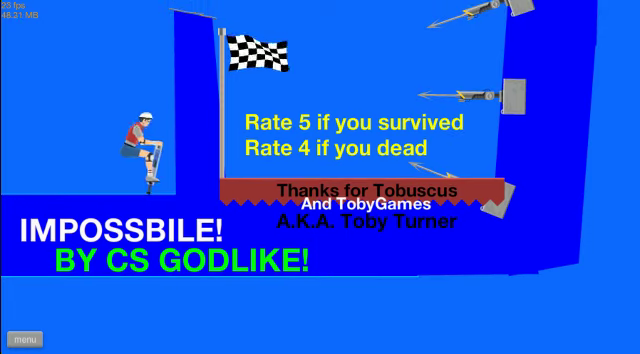
{"action": "key", "text": "space"}
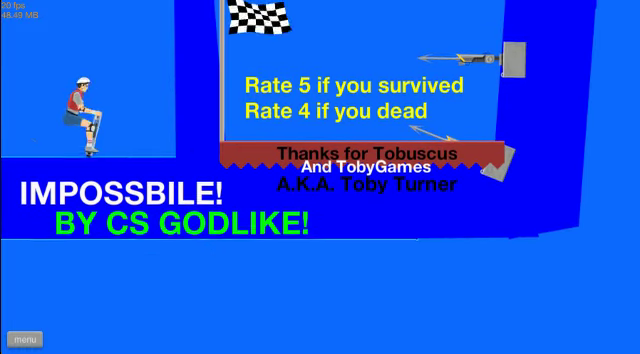
{"action": "key", "text": "space"}
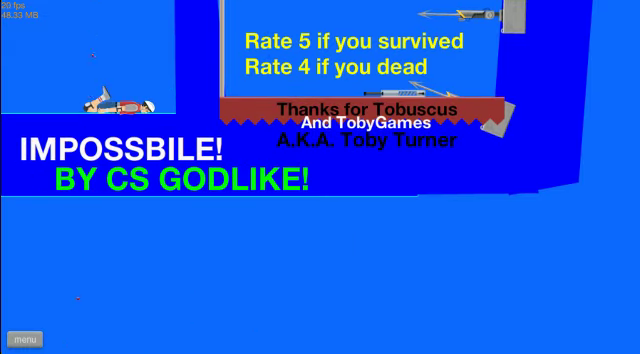
{"action": "left_click", "coordinate": [25, 339]}
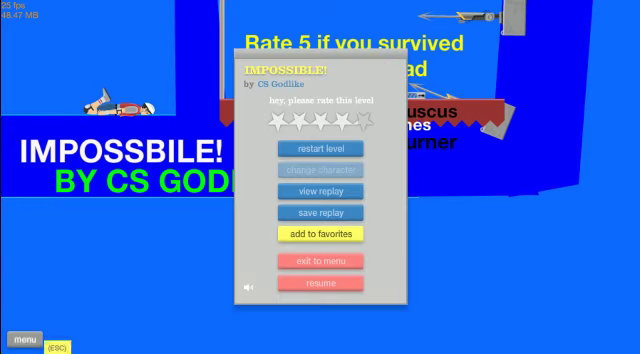
{"action": "left_click", "coordinate": [305, 150]}
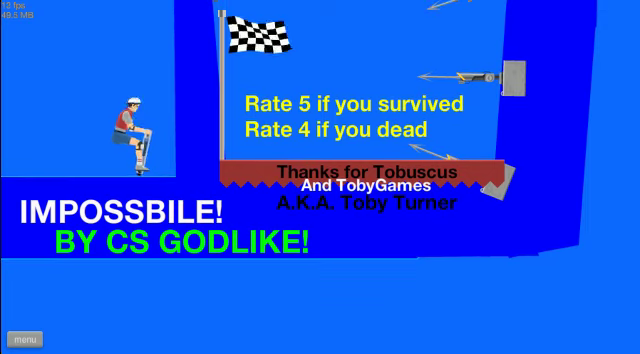
Retry the pogo jumps over the wall, restart again, launch toward the flag, then pause.
{"action": "key", "text": "space"}
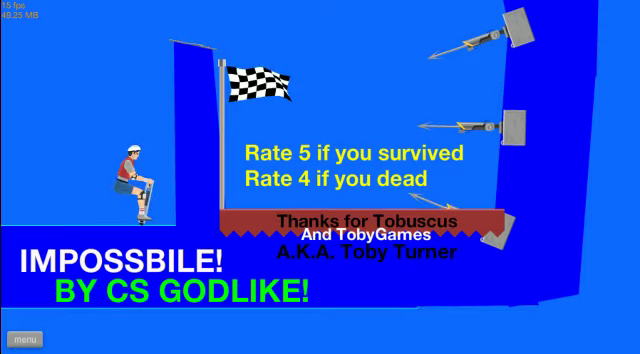
{"action": "key", "text": "space"}
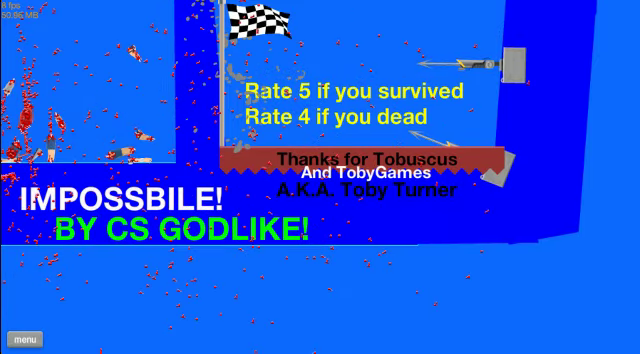
{"action": "key", "text": "Escape"}
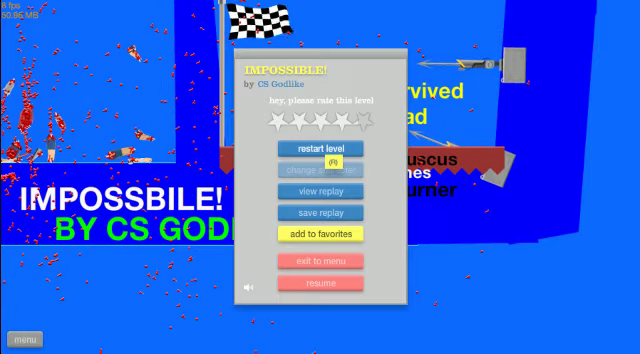
{"action": "left_click", "coordinate": [331, 149]}
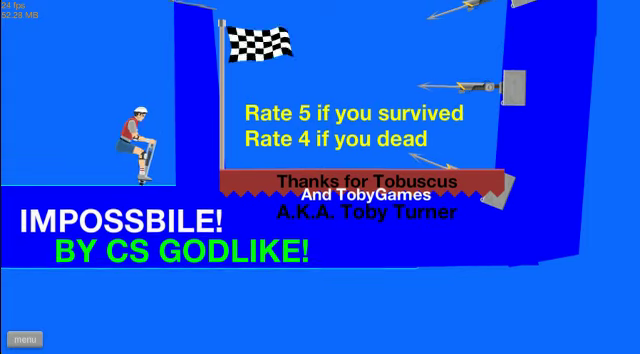
{"action": "key", "text": "space"}
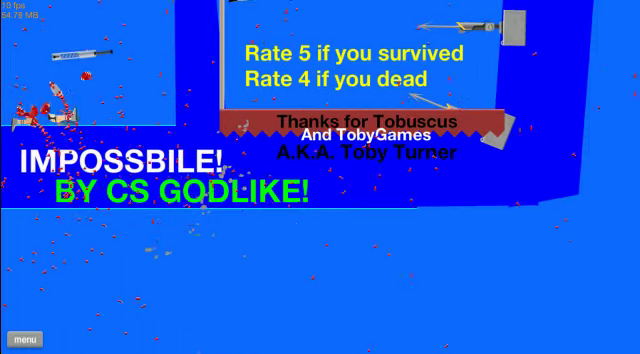
{"action": "left_click", "coordinate": [25, 339]}
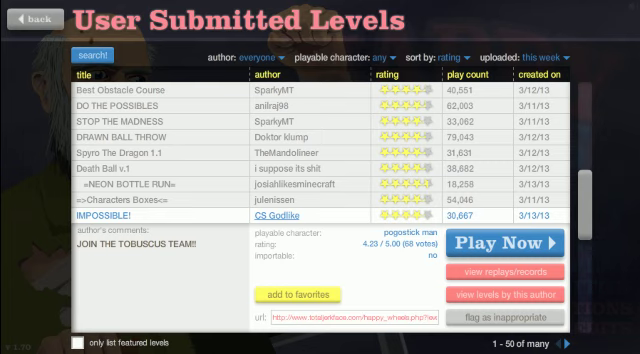
{"action": "scroll", "coordinate": [320, 200], "scroll_direction": "down", "scroll_amount": 3}
{"action": "scroll", "coordinate": [320, 200], "scroll_direction": "down", "scroll_amount": 1}
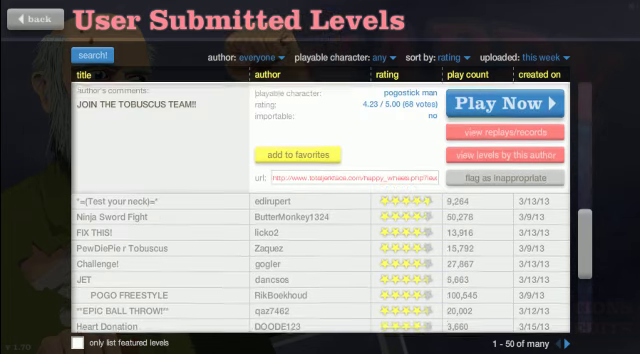
{"action": "scroll", "coordinate": [320, 200], "scroll_direction": "down", "scroll_amount": 1}
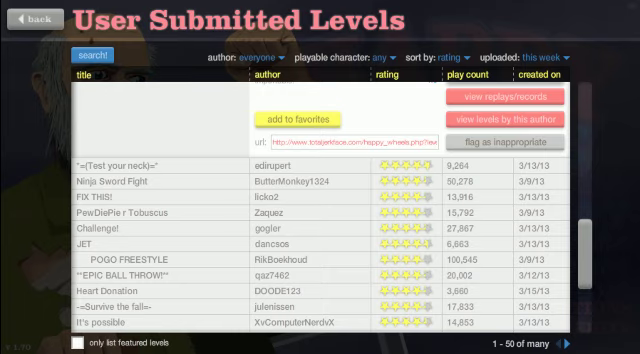
{"action": "scroll", "coordinate": [320, 200], "scroll_direction": "down", "scroll_amount": 2}
{"action": "scroll", "coordinate": [320, 200], "scroll_direction": "down", "scroll_amount": 1}
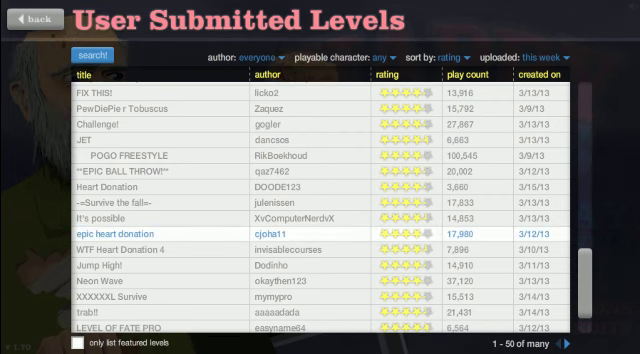
Show the details of the epic heart donation level in the user levels list.
{"action": "left_click", "coordinate": [160, 233]}
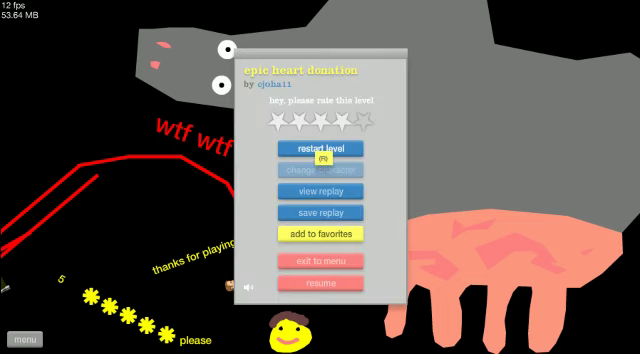
Restart the epic heart donation level twice from the pause menu.
{"action": "left_click", "coordinate": [322, 149]}
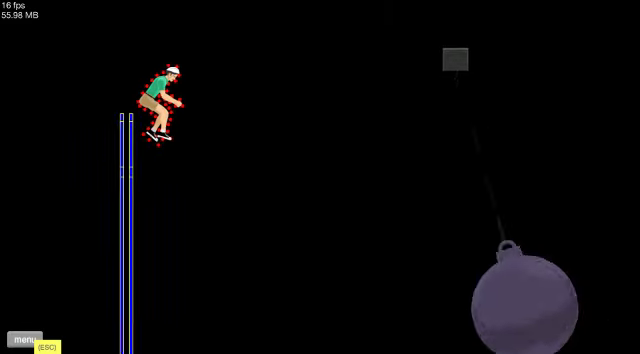
{"action": "left_click", "coordinate": [25, 339]}
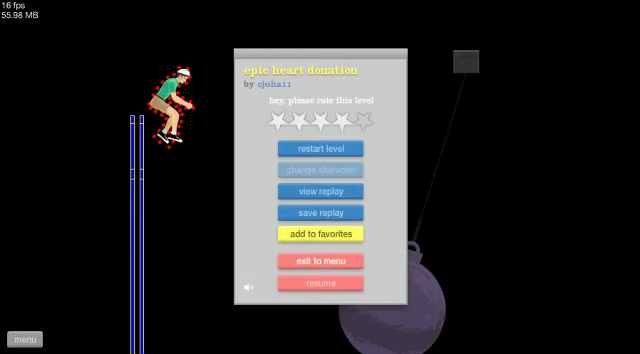
Exit to the user levels list and select the Neon Wave level.
{"action": "left_click", "coordinate": [321, 261]}
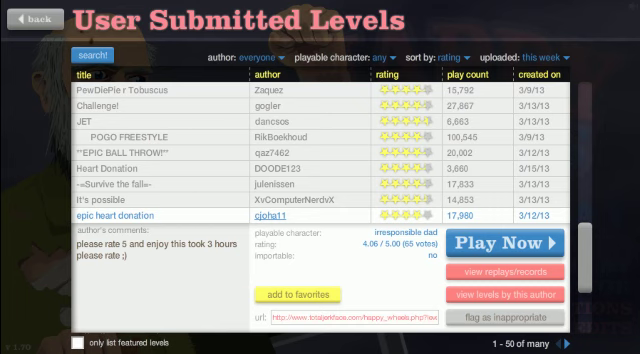
{"action": "scroll", "coordinate": [320, 200], "scroll_direction": "down", "scroll_amount": 1}
{"action": "scroll", "coordinate": [320, 200], "scroll_direction": "down", "scroll_amount": 1}
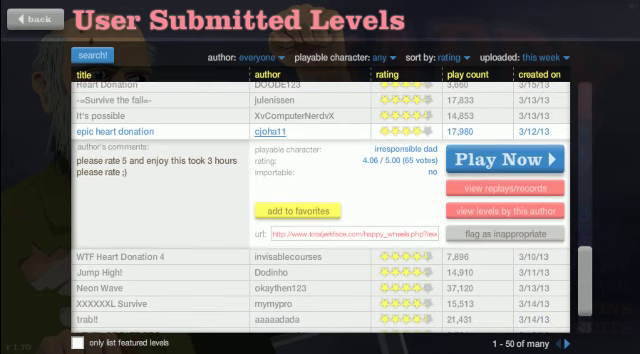
{"action": "scroll", "coordinate": [320, 200], "scroll_direction": "down", "scroll_amount": 1}
{"action": "scroll", "coordinate": [320, 200], "scroll_direction": "down", "scroll_amount": 1}
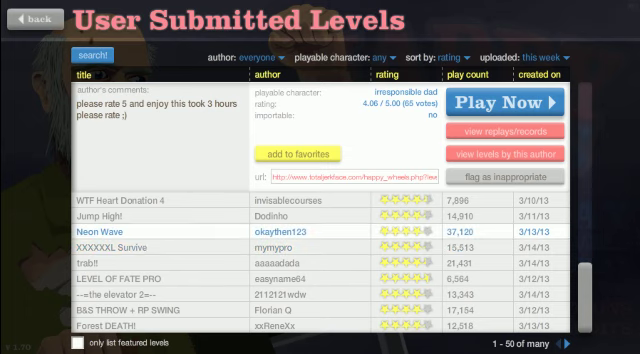
{"action": "left_click", "coordinate": [160, 231]}
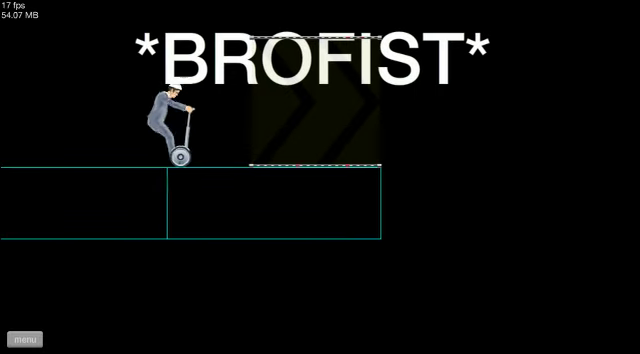
Ride the Segway to victory in Neon Wave, then return to the levels list.
{"action": "key", "text": "Up"}
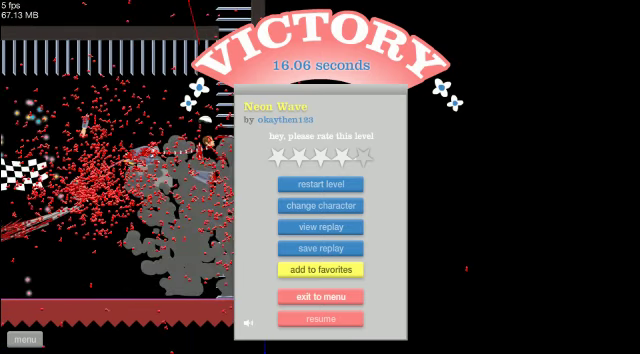
{"action": "left_click", "coordinate": [322, 297]}
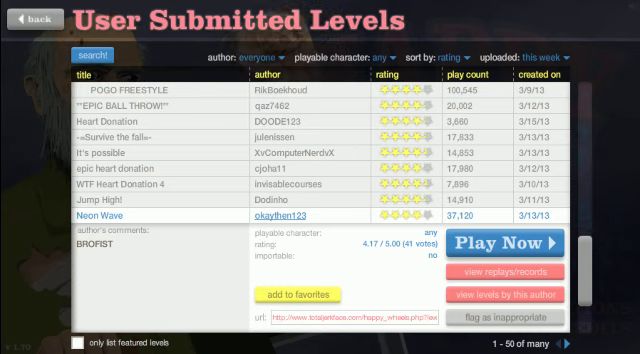
Go via the main menu and Featured Levels to the user level browser.
{"action": "left_click", "coordinate": [38, 19]}
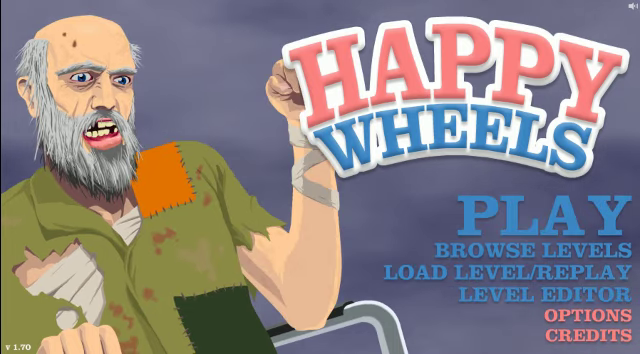
{"action": "left_click", "coordinate": [540, 213]}
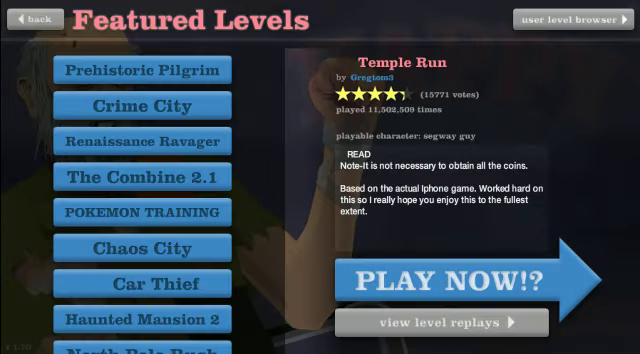
{"action": "left_click", "coordinate": [572, 19]}
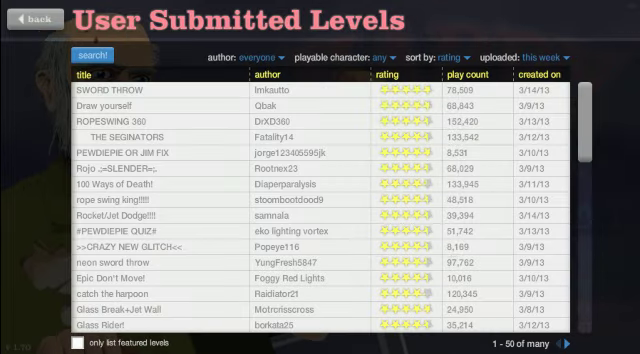
Run a level-name search and dismiss the 'no levels found' message.
{"action": "left_click", "coordinate": [90, 55]}
{"action": "type", "text": "kyo"}
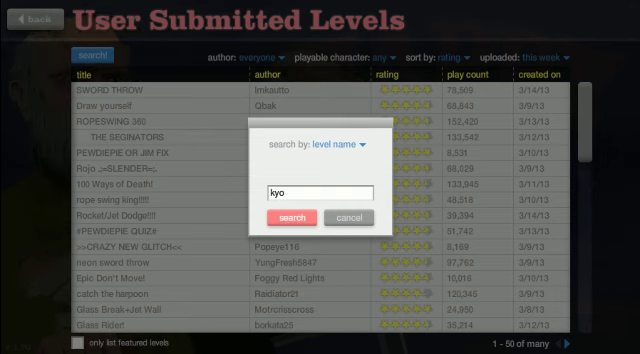
{"action": "key", "text": "Return"}
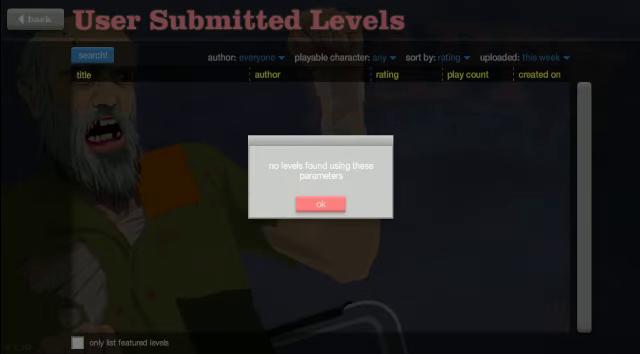
{"action": "left_click", "coordinate": [320, 204]}
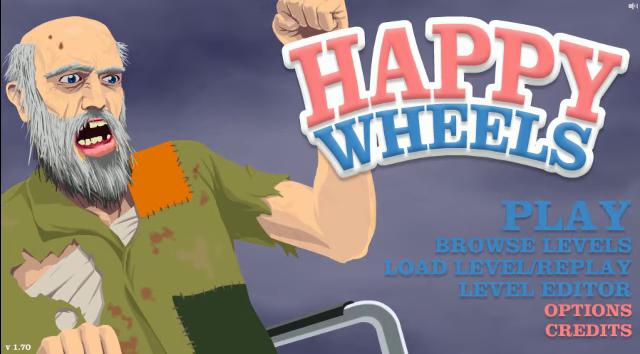
Open Featured Levels and preview Renaissance Ravager, then Car Thief.
{"action": "left_click", "coordinate": [530, 212]}
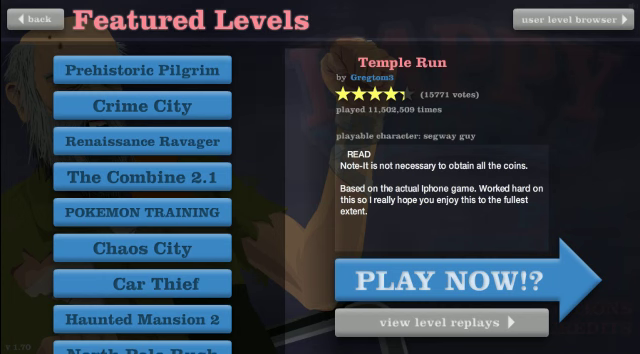
{"action": "left_click", "coordinate": [142, 141]}
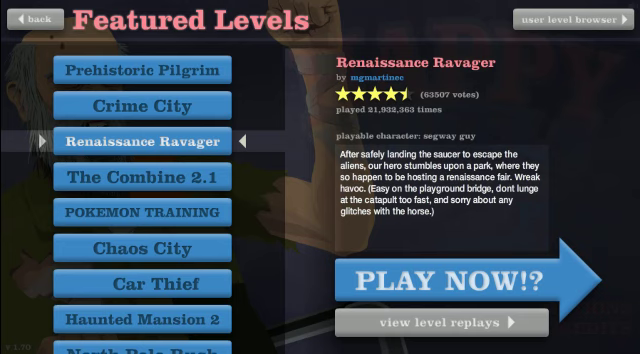
{"action": "left_click", "coordinate": [142, 282]}
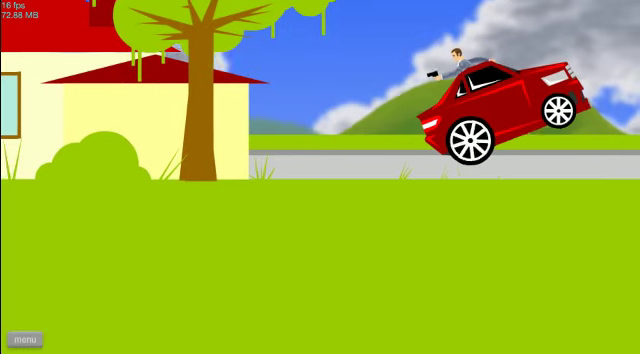
Drive the Segway rider forward along the Car Thief road.
{"action": "key", "text": "Up"}
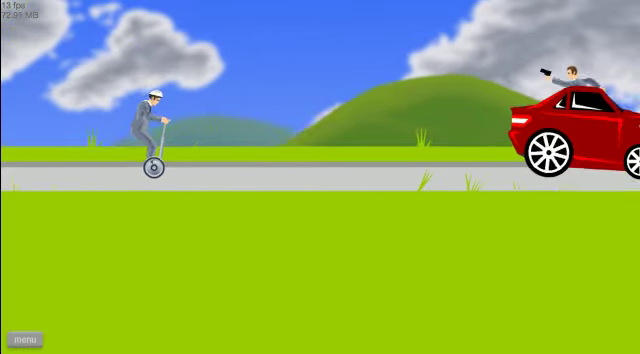
{"action": "key", "text": "Up"}
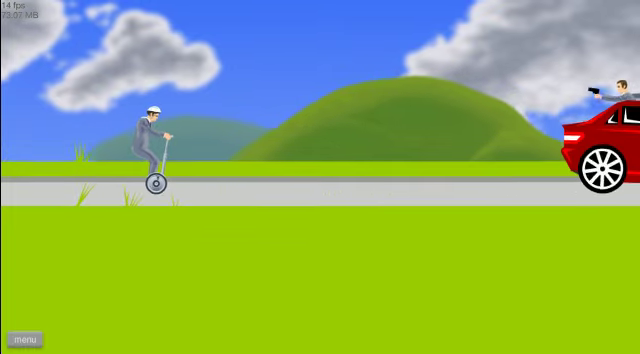
{"action": "key", "text": "Up"}
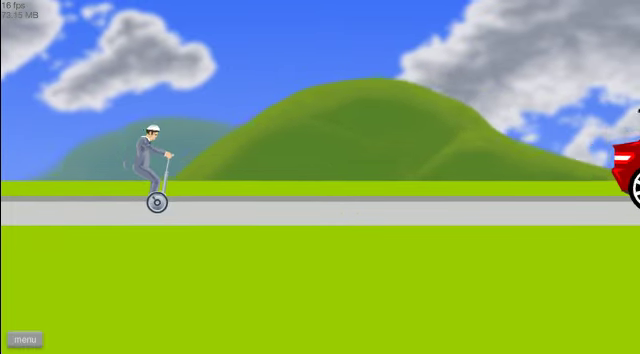
{"action": "key", "text": "Up"}
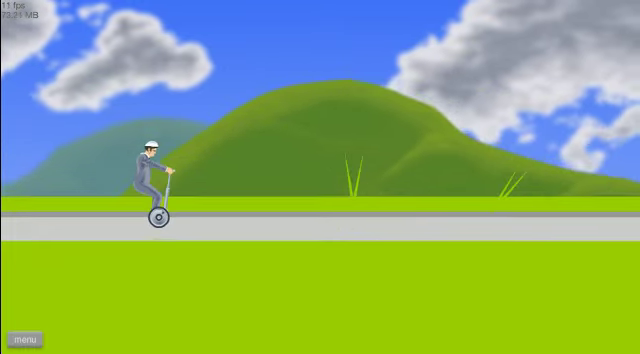
{"action": "key", "text": "Up"}
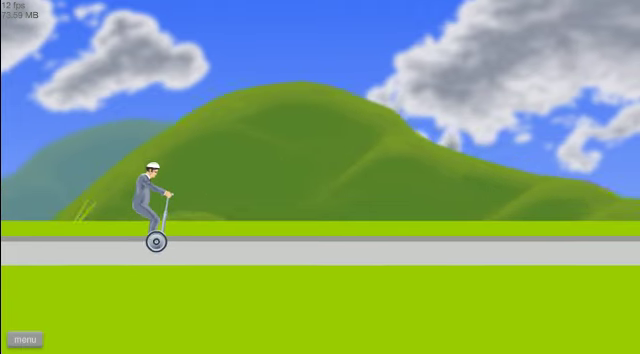
{"action": "key", "text": "Up"}
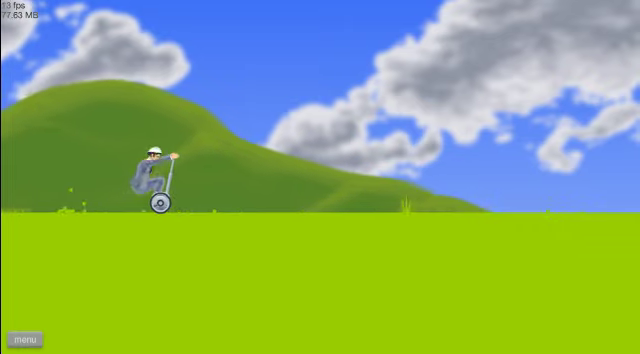
{"action": "key", "text": "Up"}
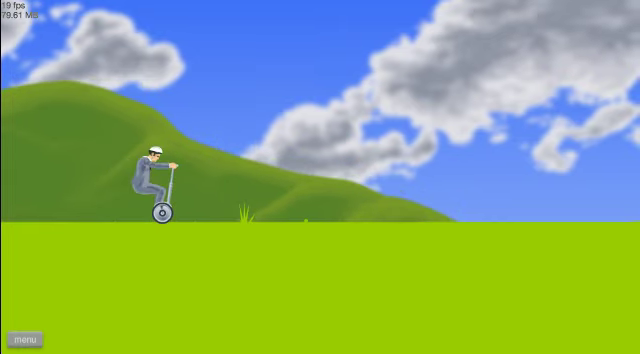
Ride the Segway over the hill, past the tree, toward the cliff ramp.
{"action": "key", "text": "Up"}
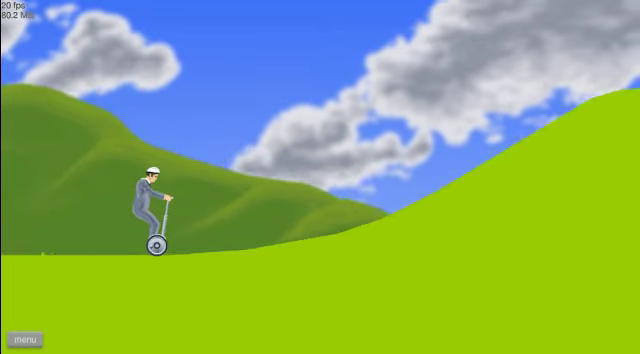
{"action": "key", "text": "Up"}
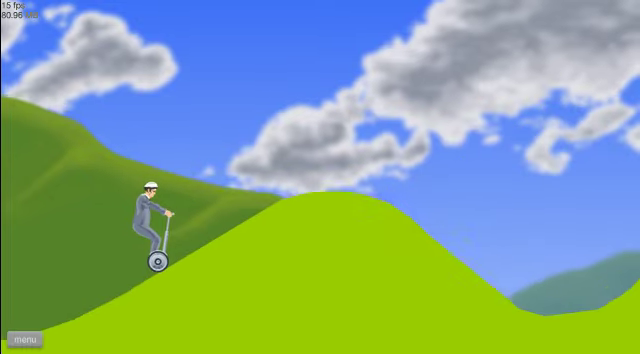
{"action": "key", "text": "Up"}
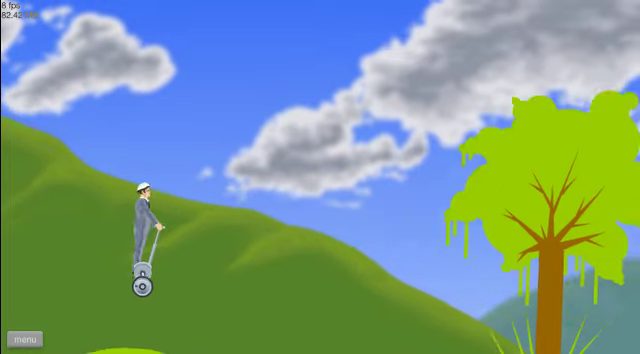
{"action": "key", "text": "Up"}
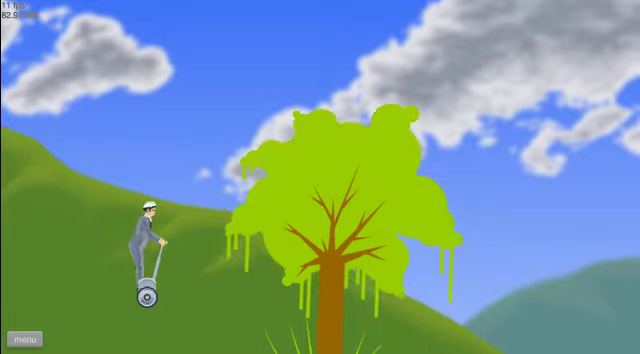
{"action": "key", "text": "Up"}
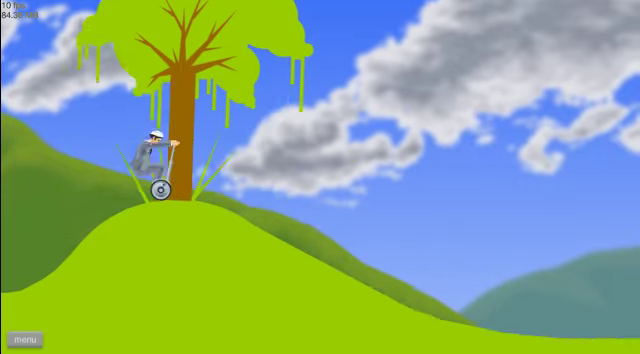
{"action": "key", "text": "Up"}
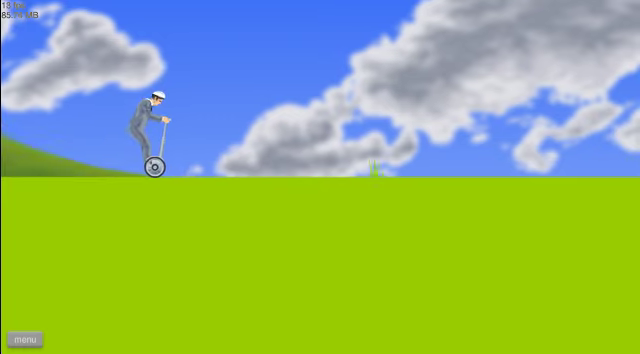
{"action": "key", "text": "Up"}
{"action": "key", "text": "Up"}
Respawn at the last checkpoint and chase the red car across flat ground.
{"action": "key", "text": "Return"}
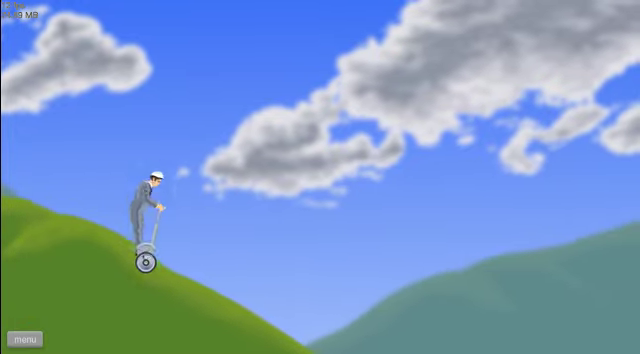
{"action": "key", "text": "Up"}
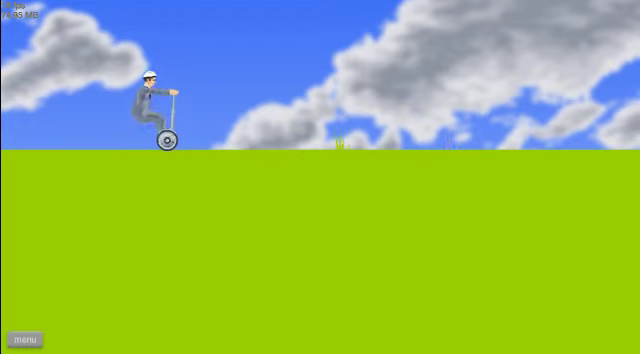
{"action": "key", "text": "Up"}
{"action": "key", "text": "Up"}
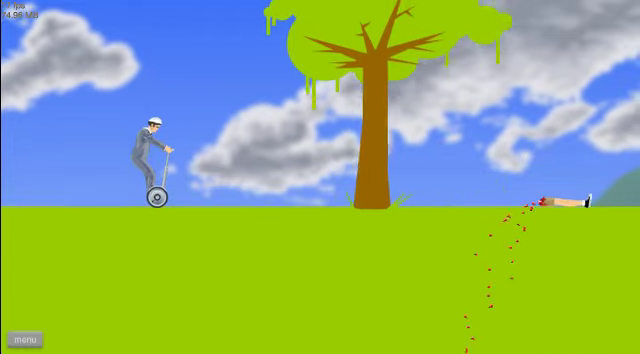
{"action": "key", "text": "Up"}
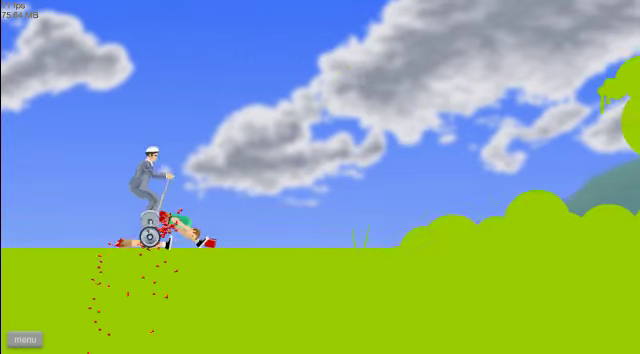
{"action": "key", "text": "Up"}
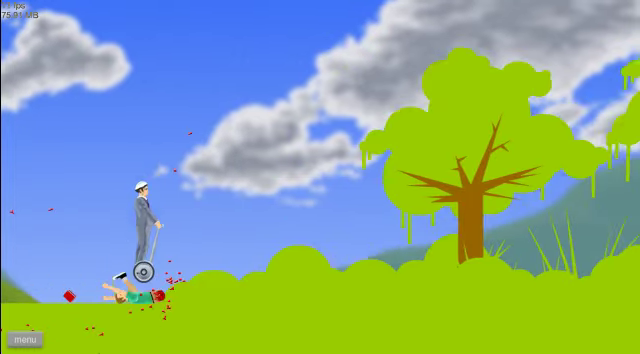
{"action": "key", "text": "Up"}
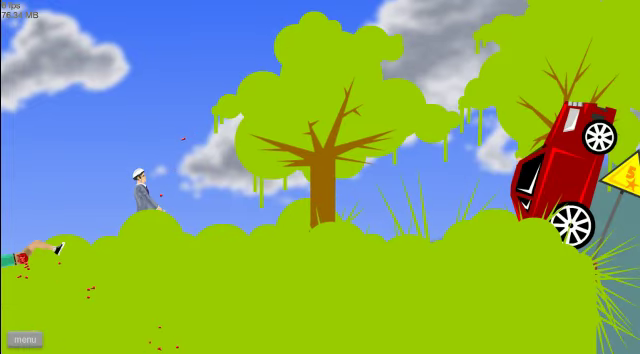
{"action": "key", "text": "Up"}
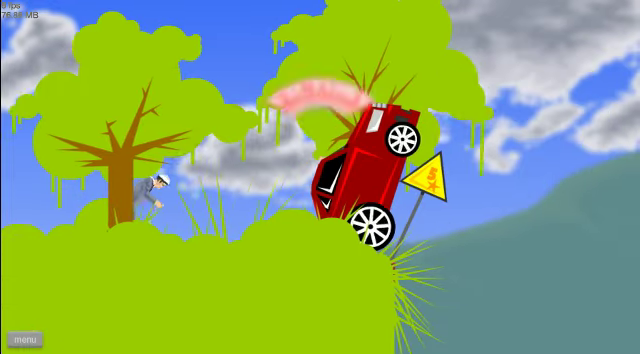